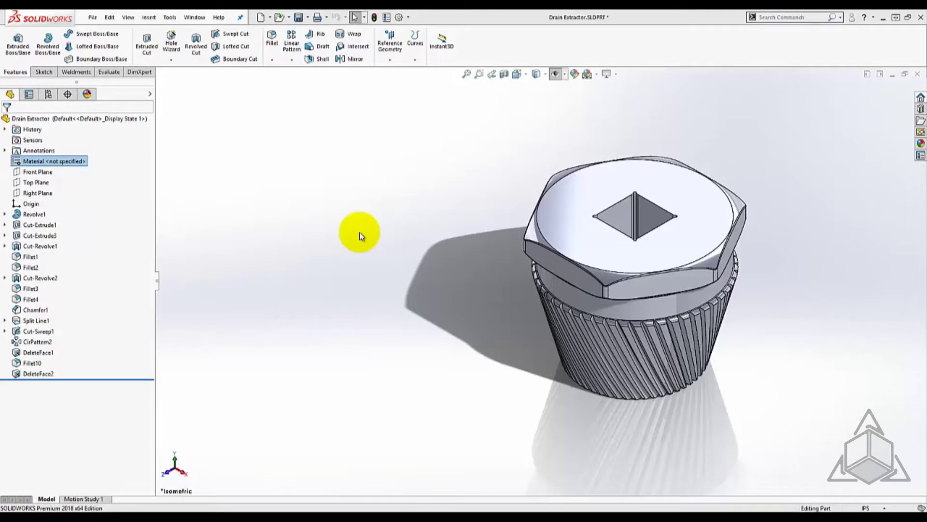
Open the part's material editor and examine the Steel and Aluminium Alloys categories, including the properties and unit options of 1060 Alloy
{"action": "right_click", "coordinate": [41, 161]}
{"action": "left_click", "coordinate": [61, 171]}
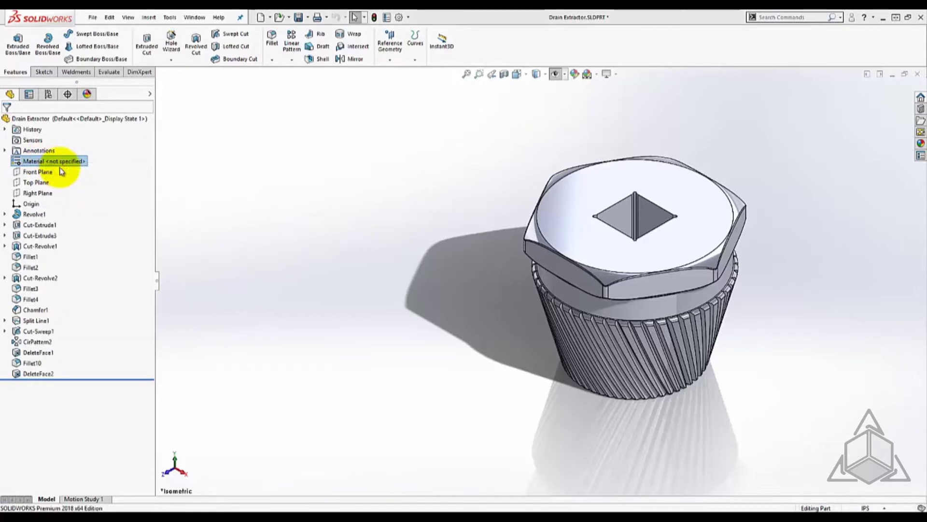
{"action": "left_click", "coordinate": [282, 149]}
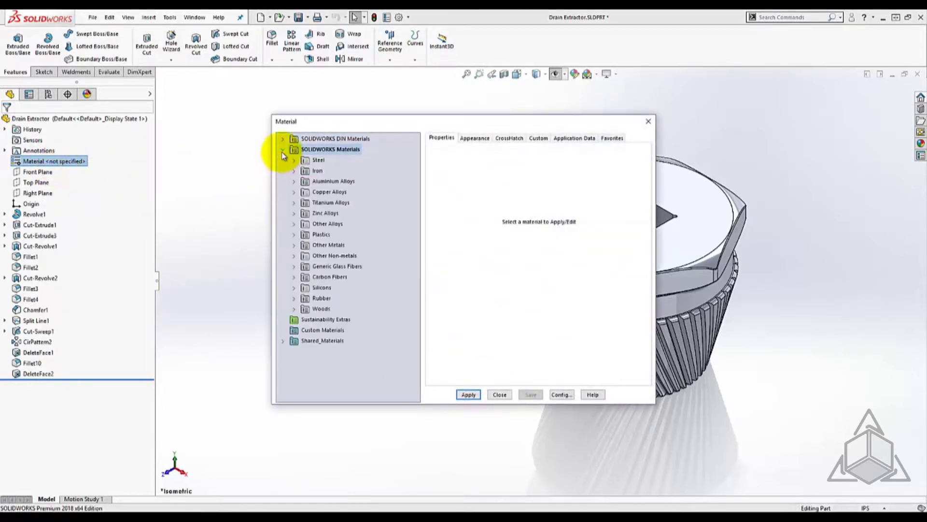
{"action": "left_click", "coordinate": [294, 160]}
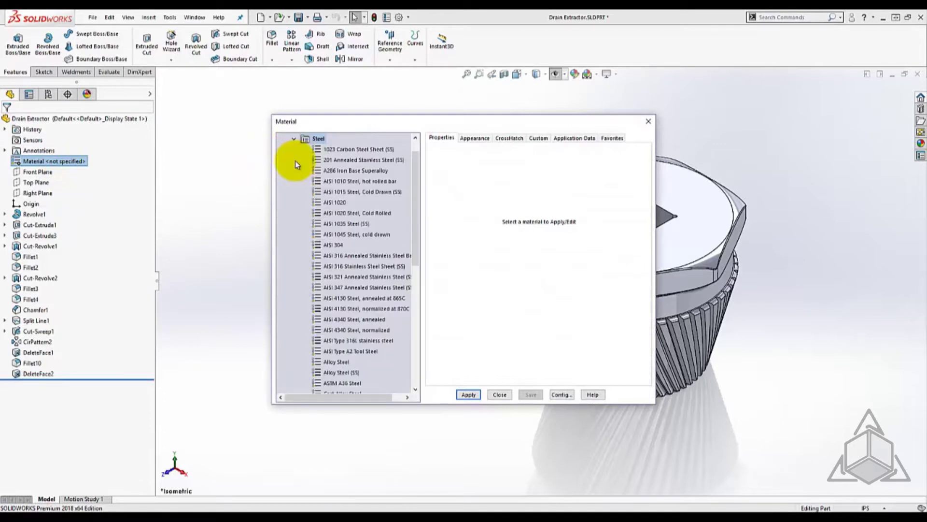
{"action": "left_click", "coordinate": [294, 139]}
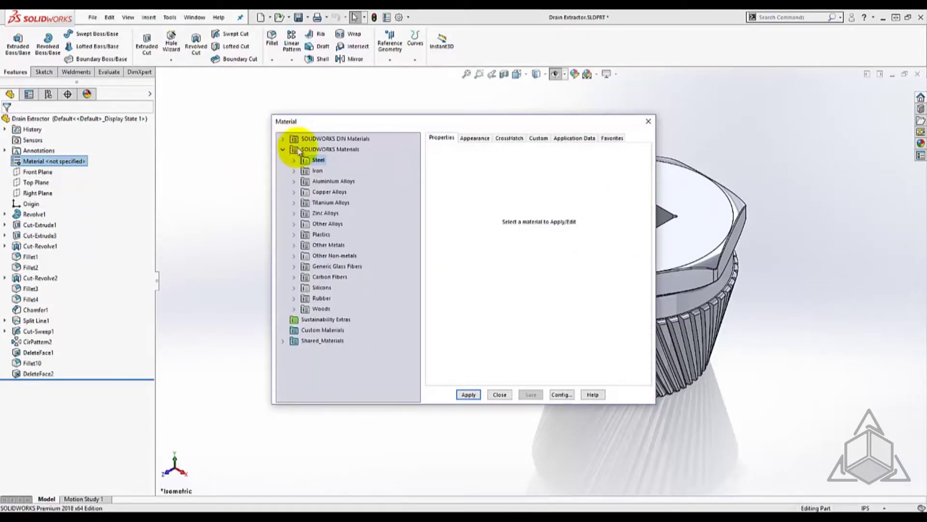
{"action": "left_click", "coordinate": [295, 180]}
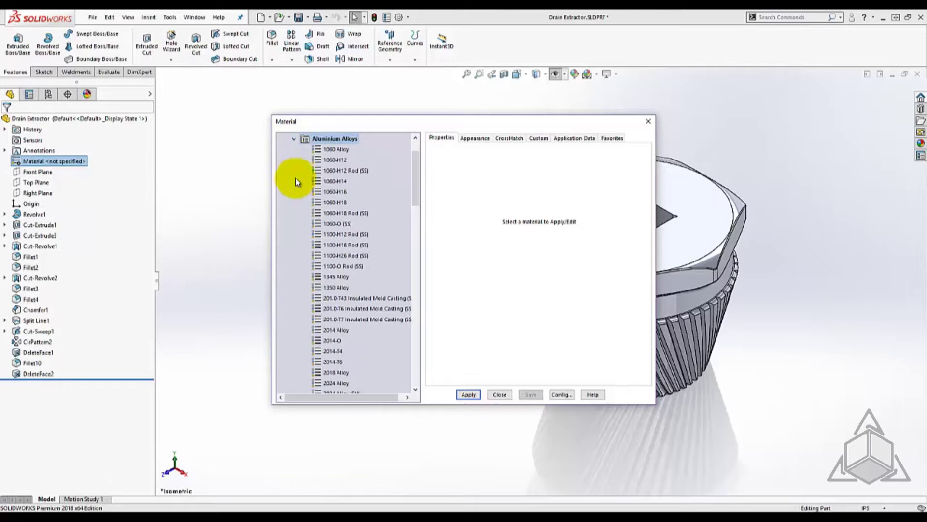
{"action": "left_click", "coordinate": [331, 151]}
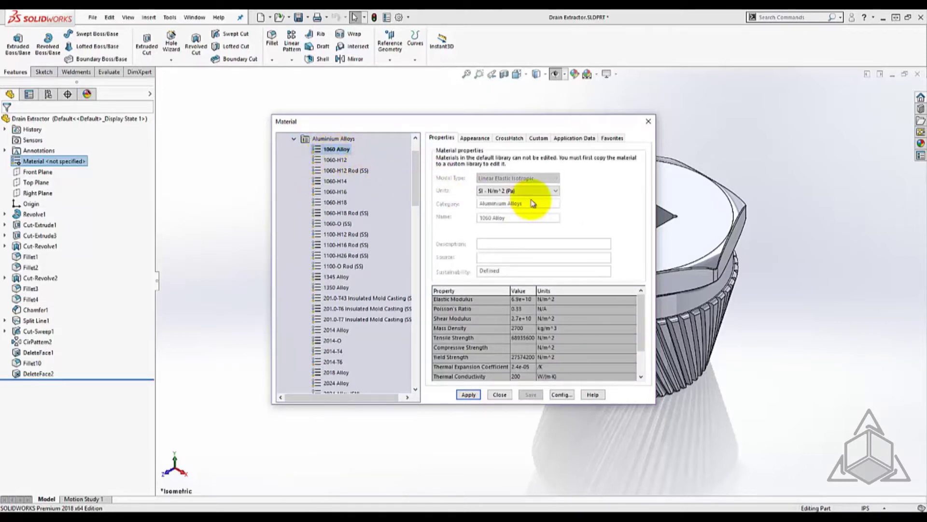
{"action": "left_click", "coordinate": [556, 193]}
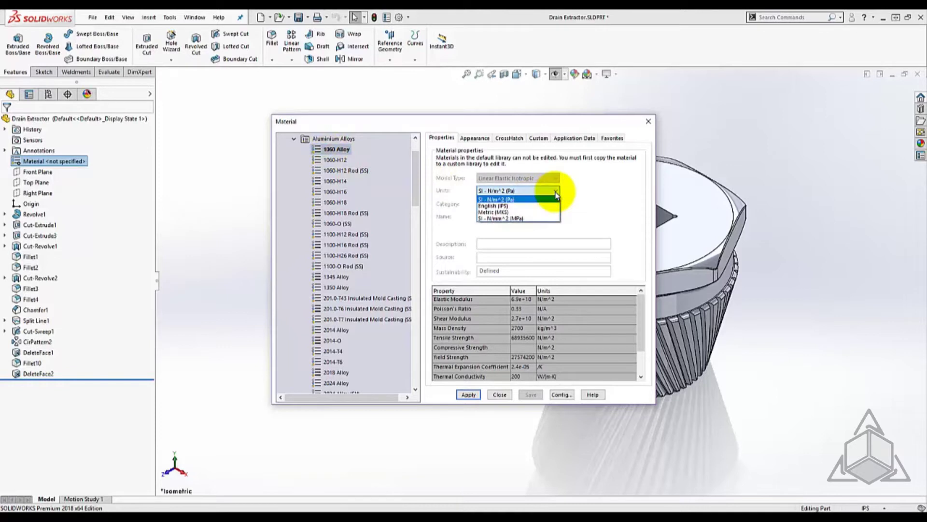
{"action": "left_click", "coordinate": [582, 221]}
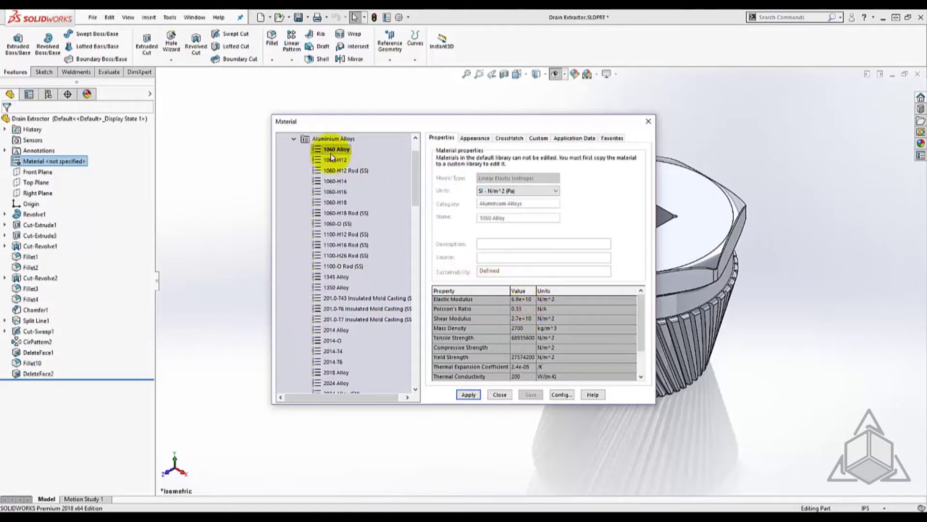
{"action": "left_click", "coordinate": [294, 140]}
{"action": "left_click", "coordinate": [283, 150]}
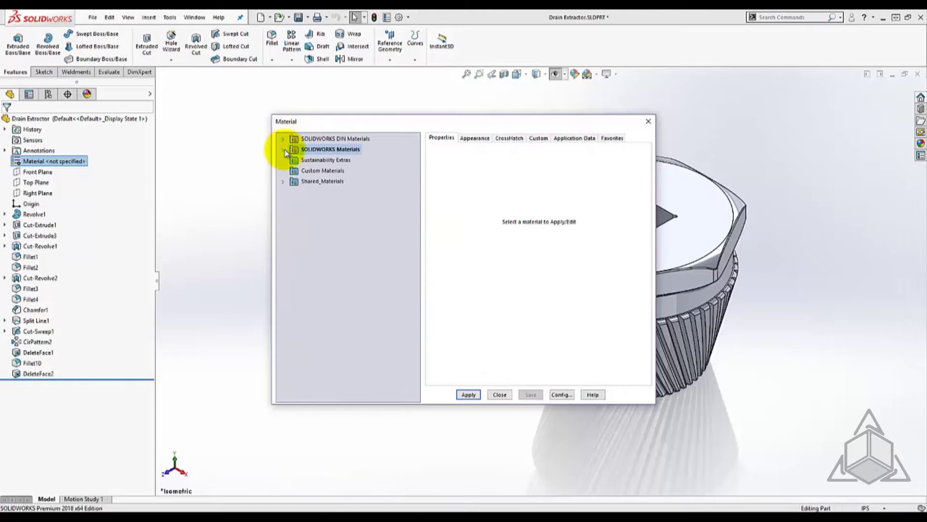
Create a category named Painted Aluminum in the Custom Materials library
{"action": "left_click", "coordinate": [313, 173]}
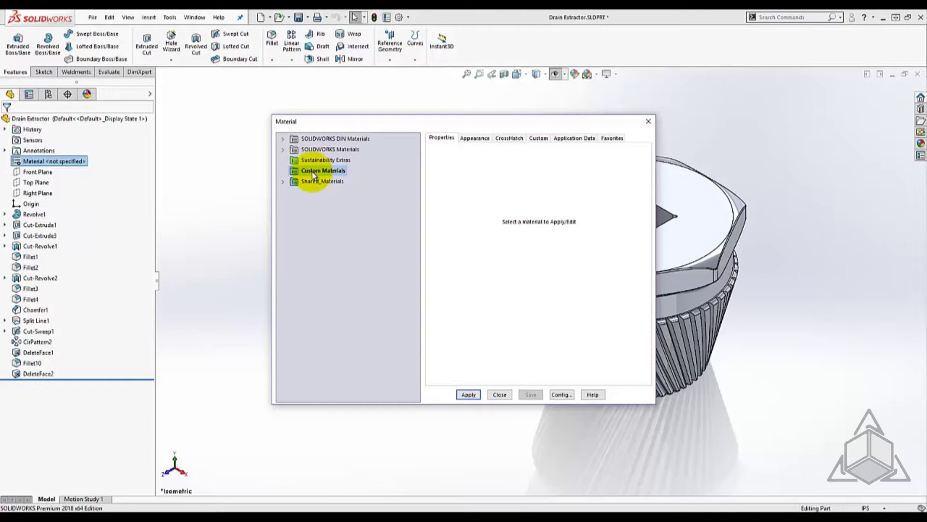
{"action": "right_click", "coordinate": [313, 175]}
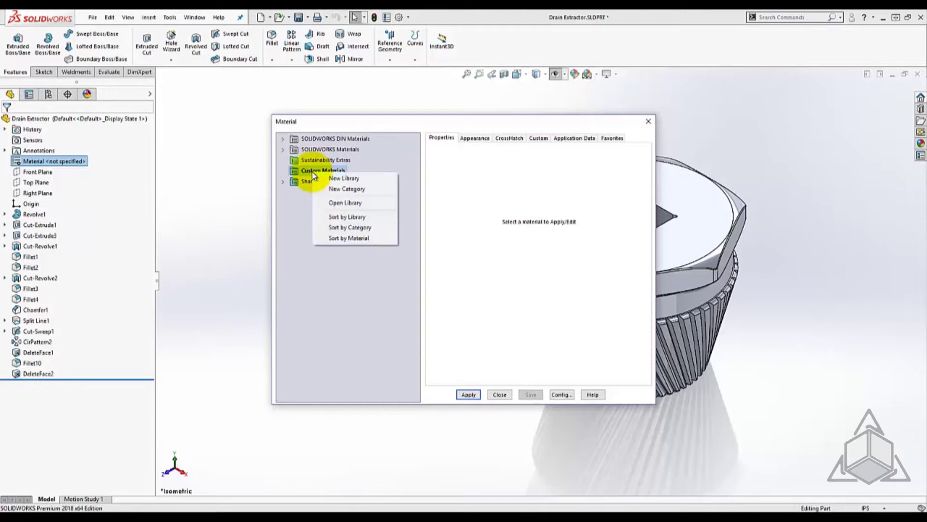
{"action": "left_click", "coordinate": [341, 189]}
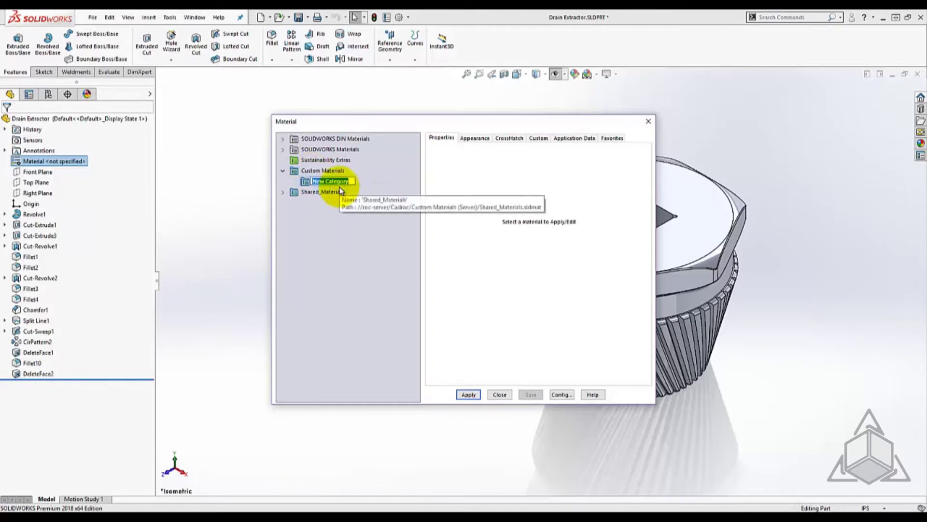
{"action": "type", "text": "Painte"}
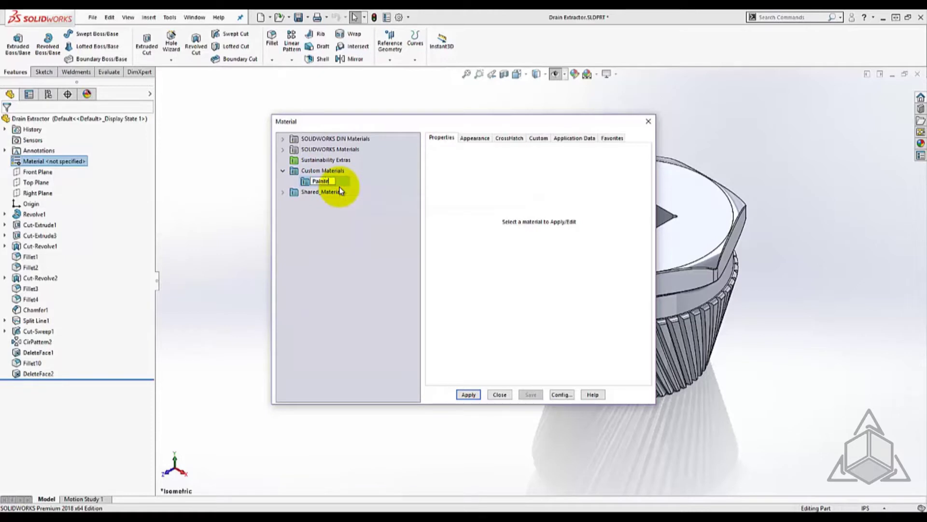
{"action": "type", "text": "d Aluminum"}
{"action": "key", "text": "Return"}
Add a new material named Red 1060 to the Painted Aluminum category
{"action": "right_click", "coordinate": [340, 189]}
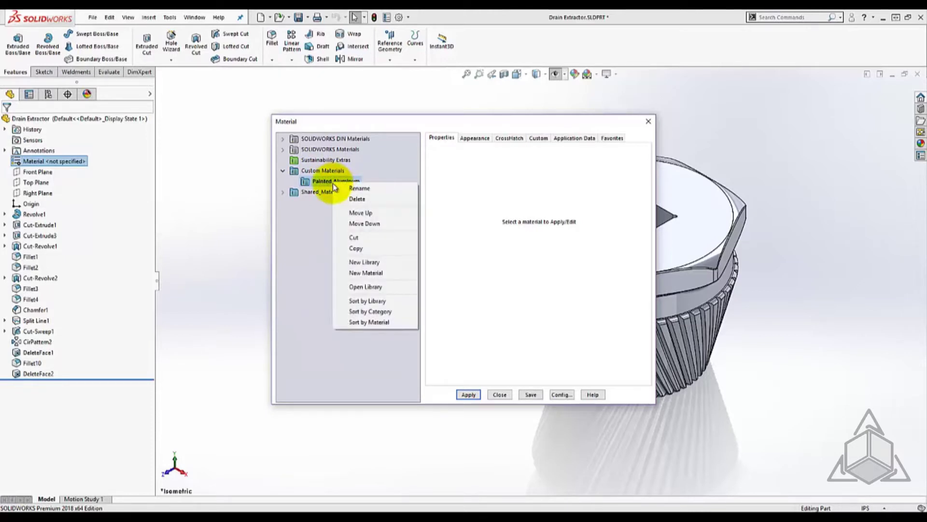
{"action": "left_click", "coordinate": [366, 273]}
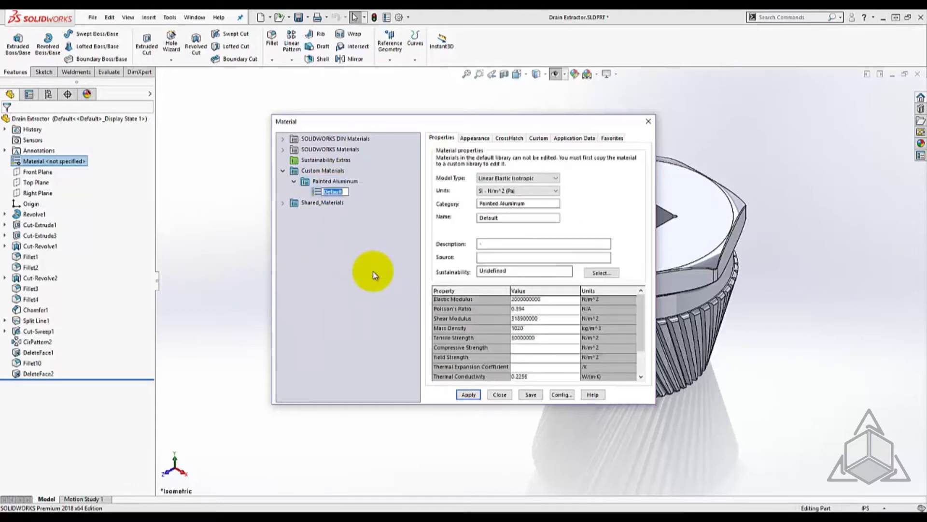
{"action": "type", "text": "Red 1060"}
{"action": "key", "text": "Return"}
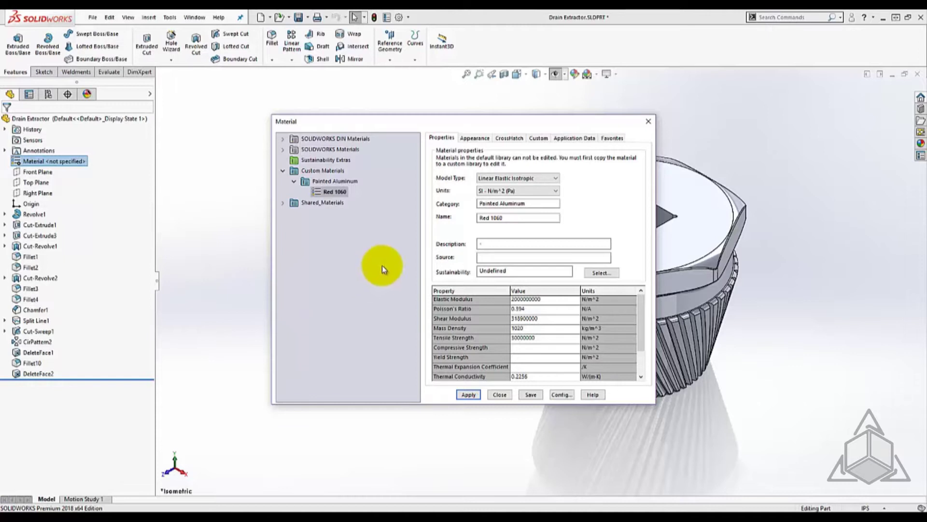
Set Red 1060's model type to Linear Elastic Orthotropic and look over its editable units, category, name, description and source
{"action": "left_click", "coordinate": [556, 178]}
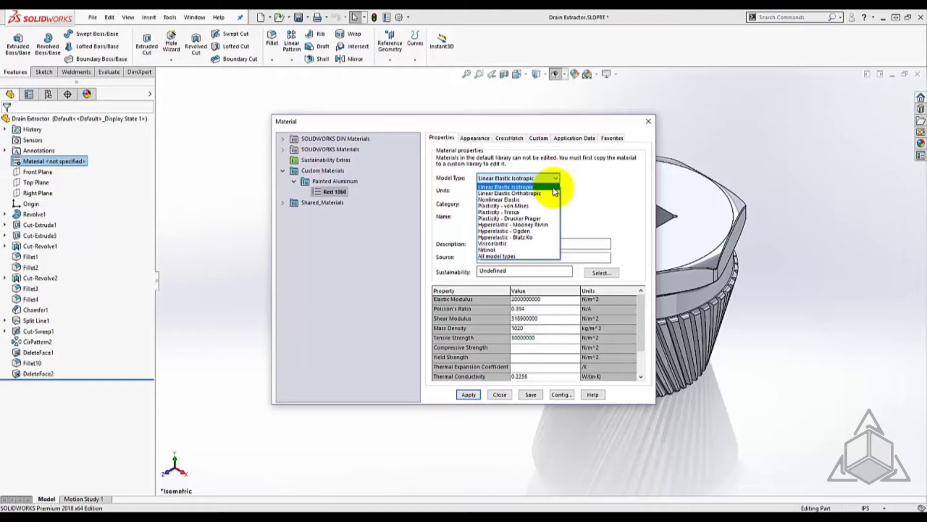
{"action": "left_click", "coordinate": [553, 194]}
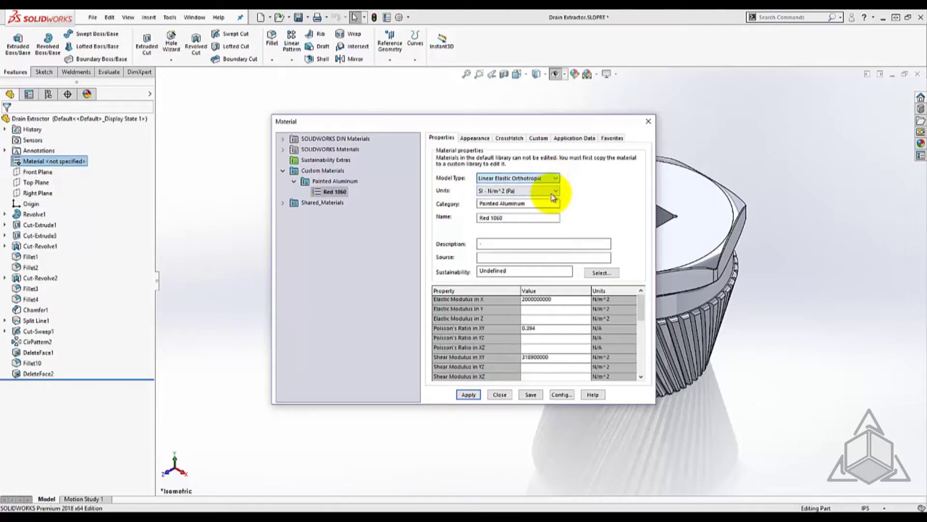
{"action": "left_click", "coordinate": [554, 309]}
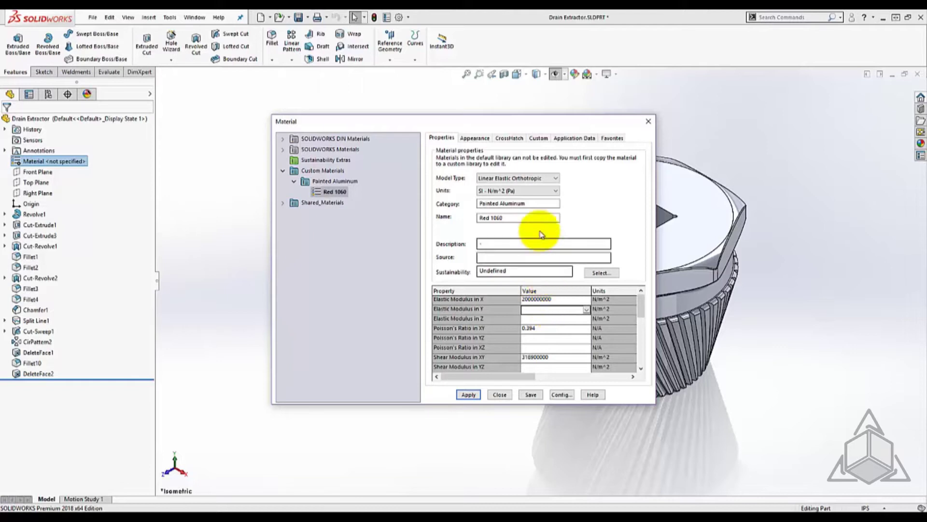
{"action": "left_click", "coordinate": [555, 191]}
{"action": "left_click", "coordinate": [554, 193]}
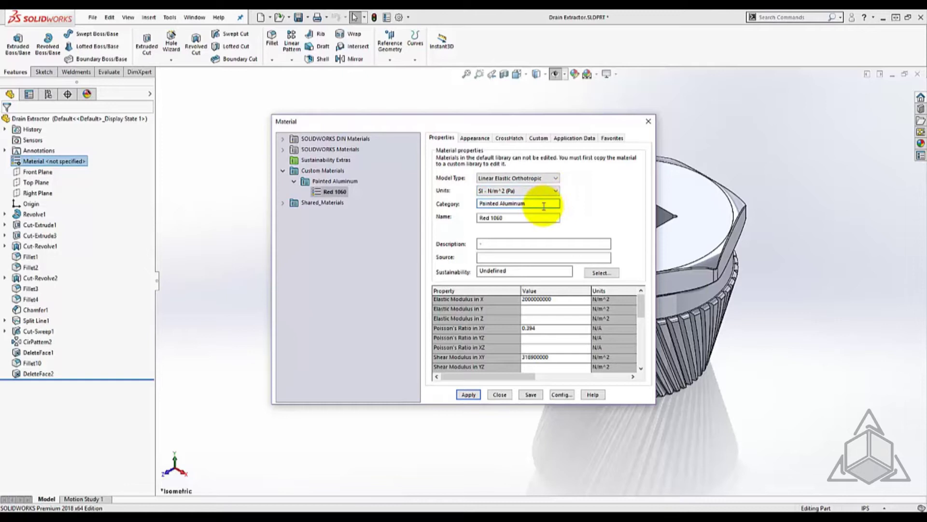
{"action": "left_click", "coordinate": [526, 217]}
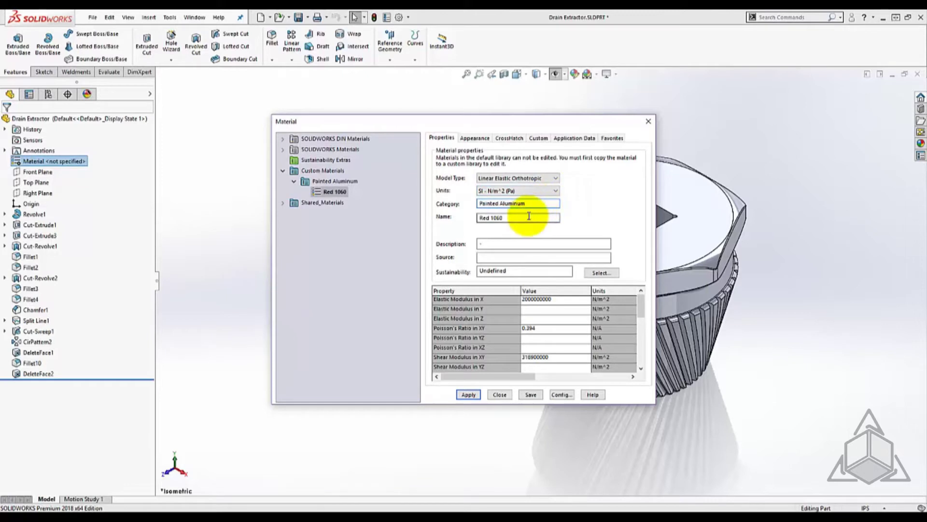
{"action": "left_click", "coordinate": [506, 244]}
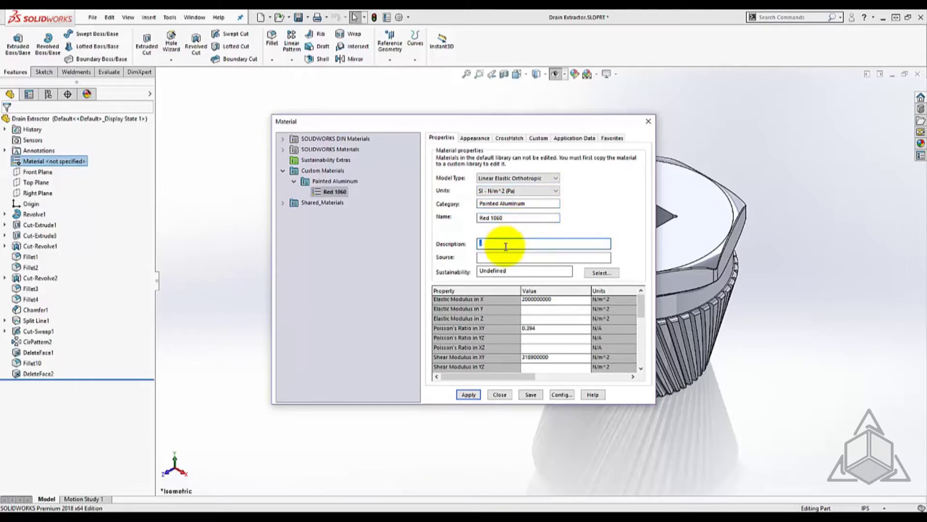
{"action": "left_click", "coordinate": [517, 258]}
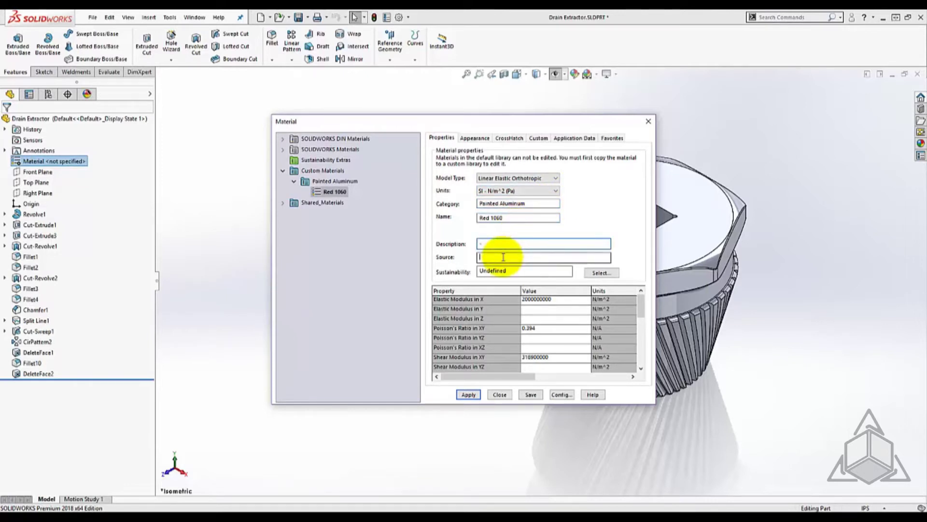
Match Red 1060's sustainability information to 1060 Alloy from the Aluminium Alloys category
{"action": "left_click", "coordinate": [600, 273]}
{"action": "left_click", "coordinate": [411, 222]}
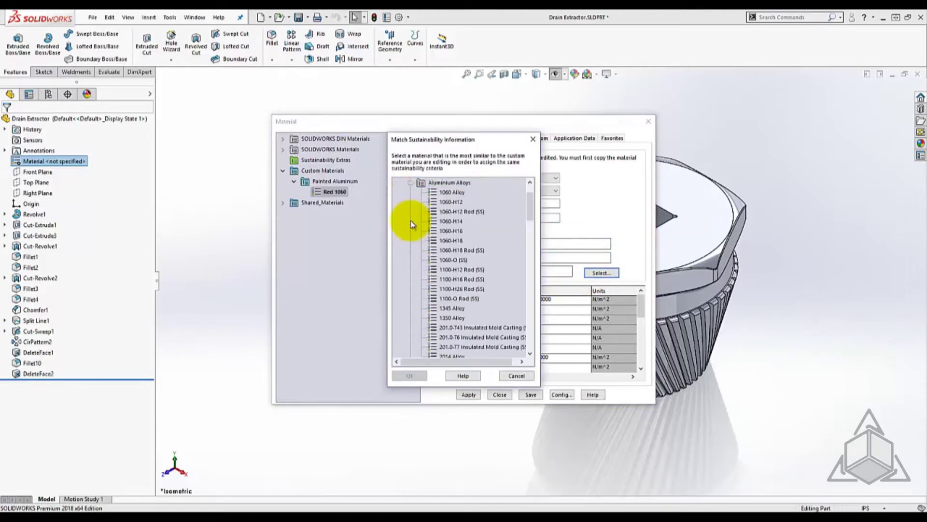
{"action": "left_click", "coordinate": [452, 192]}
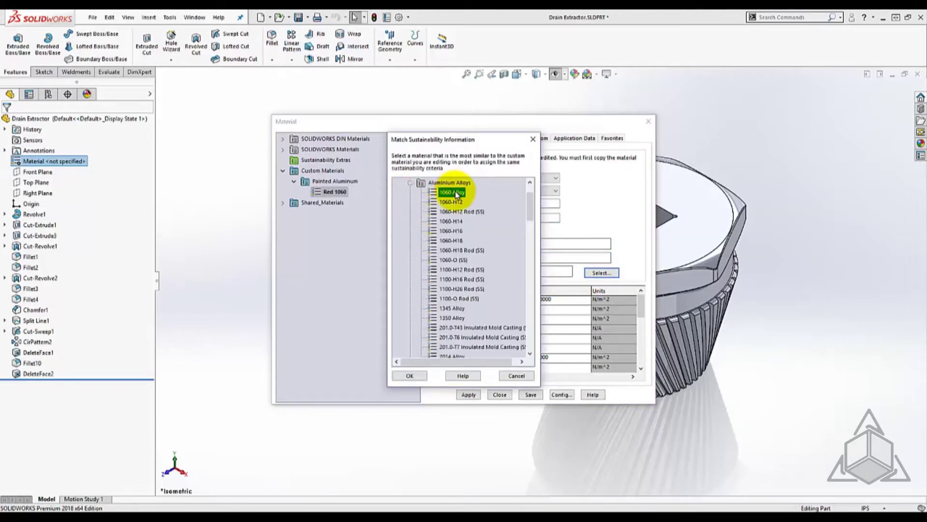
{"action": "left_click", "coordinate": [410, 376]}
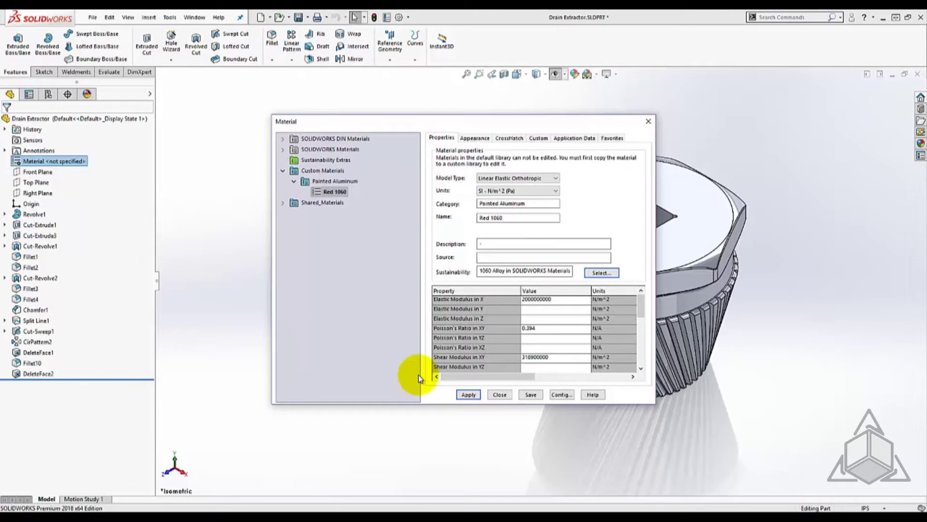
Set Red 1060's appearance colour to red from the standard colour palette
{"action": "left_click", "coordinate": [478, 139]}
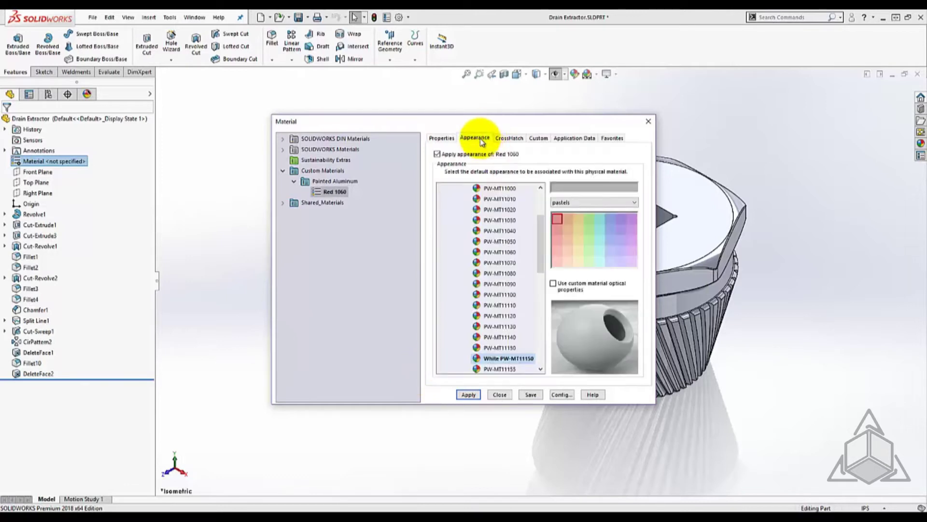
{"action": "left_click", "coordinate": [623, 202]}
{"action": "left_click", "coordinate": [594, 216]}
{"action": "left_click", "coordinate": [556, 240]}
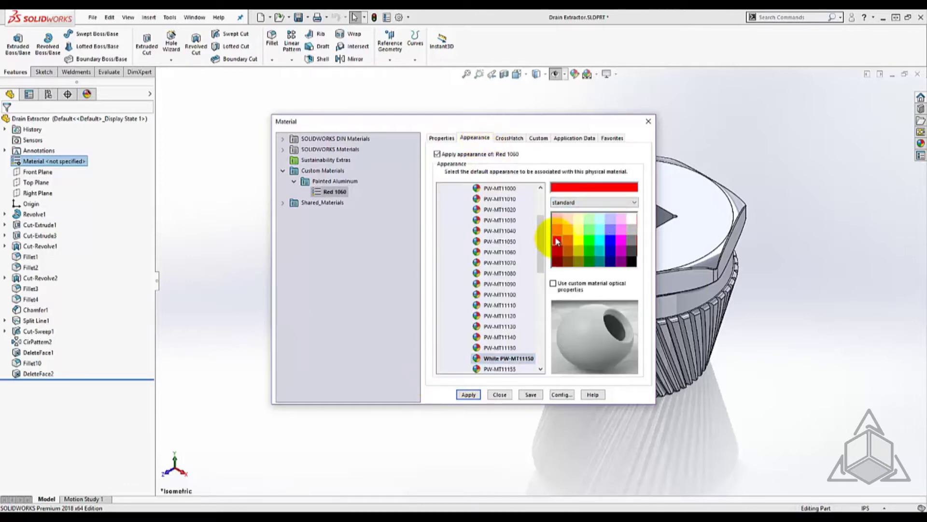
Review the crosshatch pattern choices, custom properties and application data available for Red 1060
{"action": "left_click", "coordinate": [511, 138]}
{"action": "left_click", "coordinate": [526, 203]}
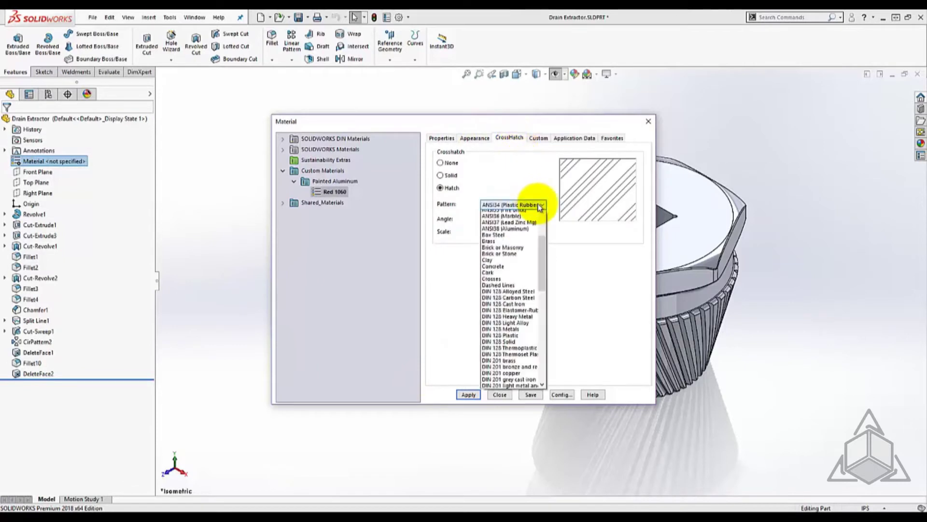
{"action": "left_click", "coordinate": [532, 204]}
{"action": "left_click", "coordinate": [538, 138]}
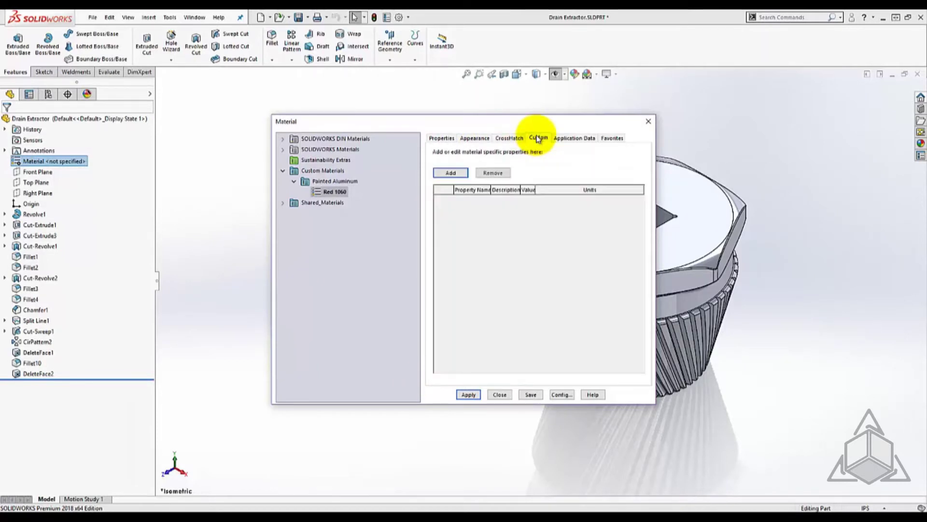
{"action": "left_click", "coordinate": [561, 139]}
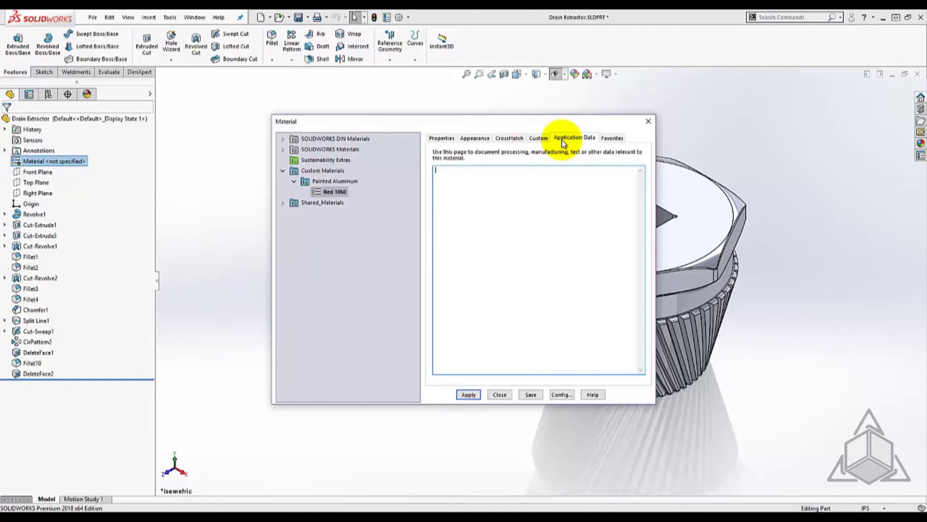
Add Red 1060 to the favorite materials, then collapse the Custom Materials library, declining to save the material's changes
{"action": "left_click", "coordinate": [610, 138]}
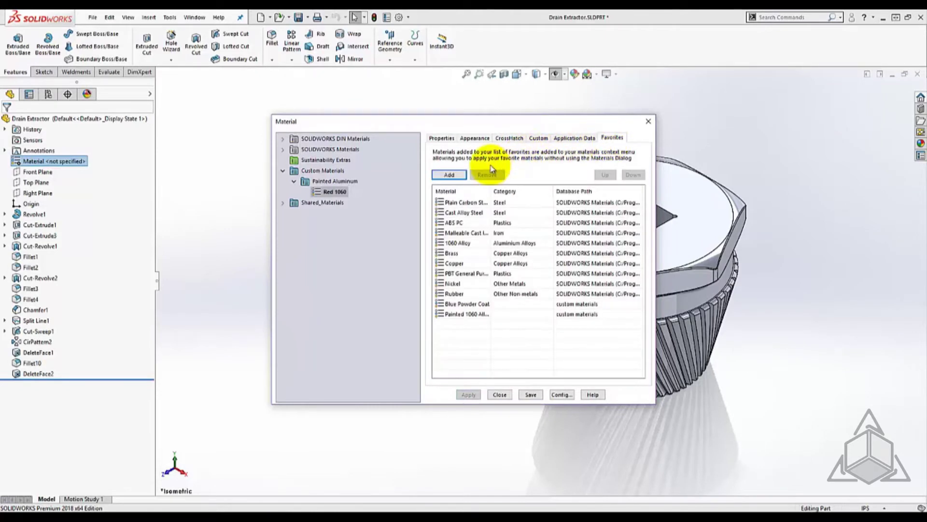
{"action": "left_click", "coordinate": [458, 174]}
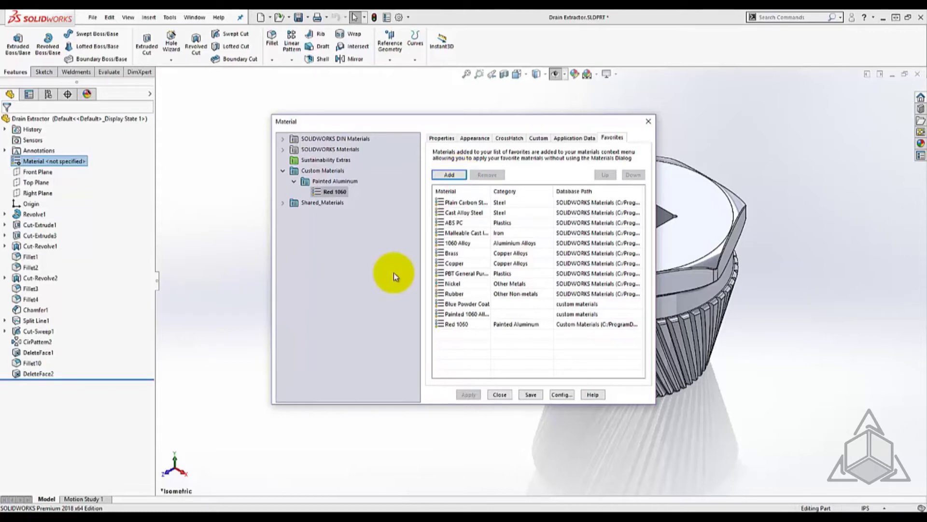
{"action": "left_click", "coordinate": [287, 173]}
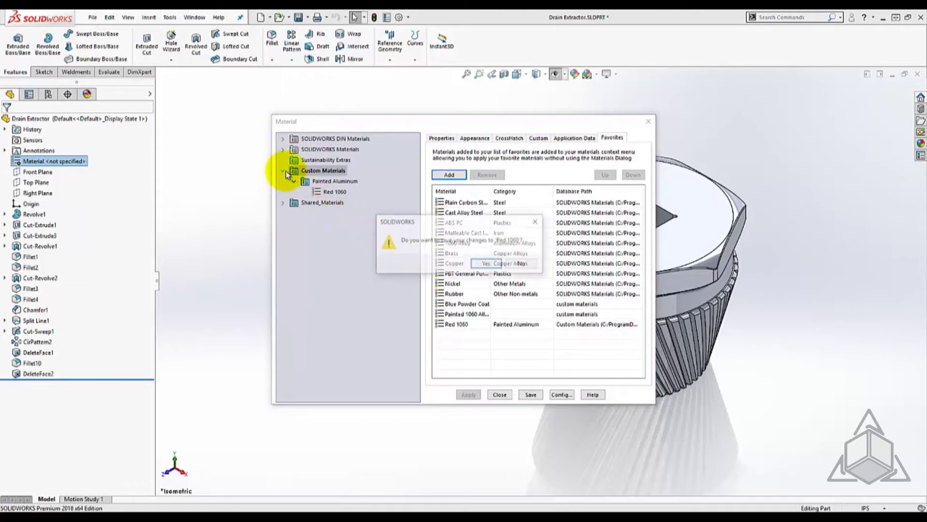
{"action": "left_click", "coordinate": [519, 264]}
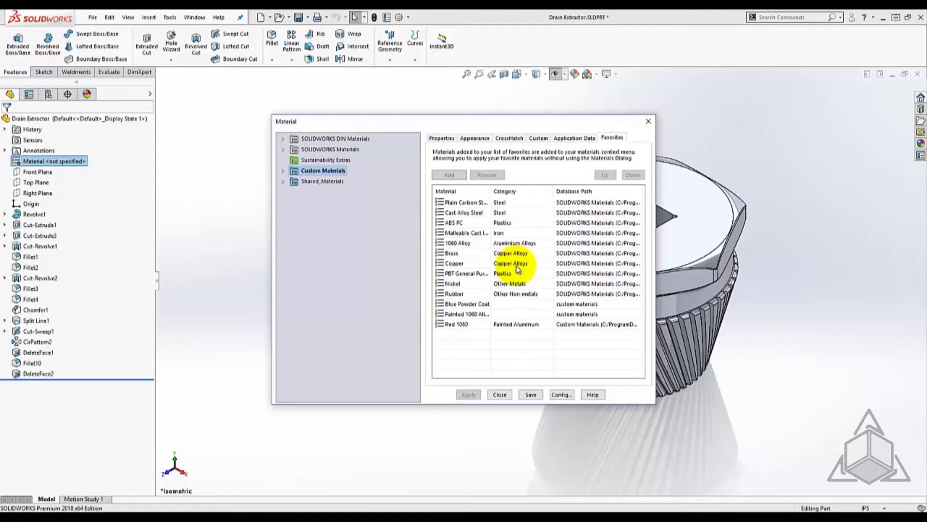
Copy 1060 Alloy from the Aluminium Alloys category of SOLIDWORKS Materials into the Painted Aluminum category of Custom Materials
{"action": "left_click", "coordinate": [283, 150]}
{"action": "left_click", "coordinate": [294, 181]}
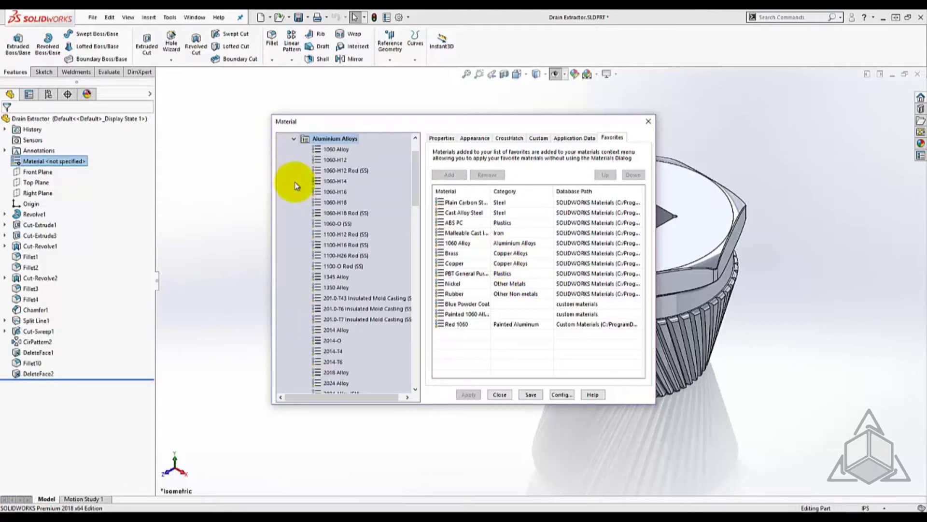
{"action": "right_click", "coordinate": [331, 154]}
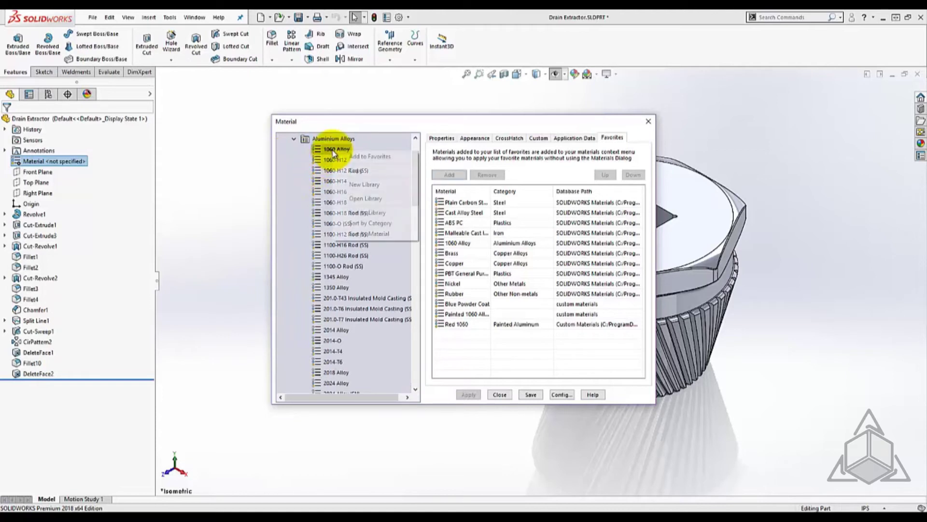
{"action": "left_click", "coordinate": [358, 171]}
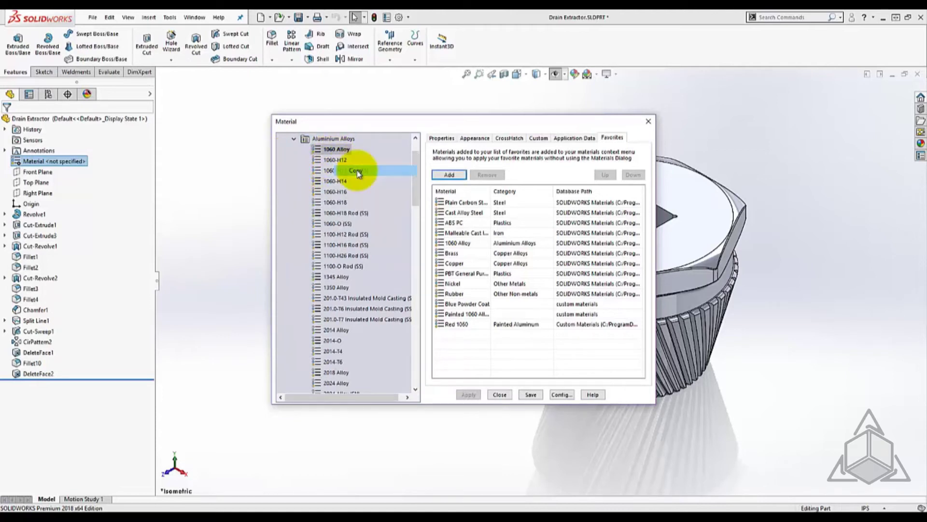
{"action": "left_click", "coordinate": [293, 138]}
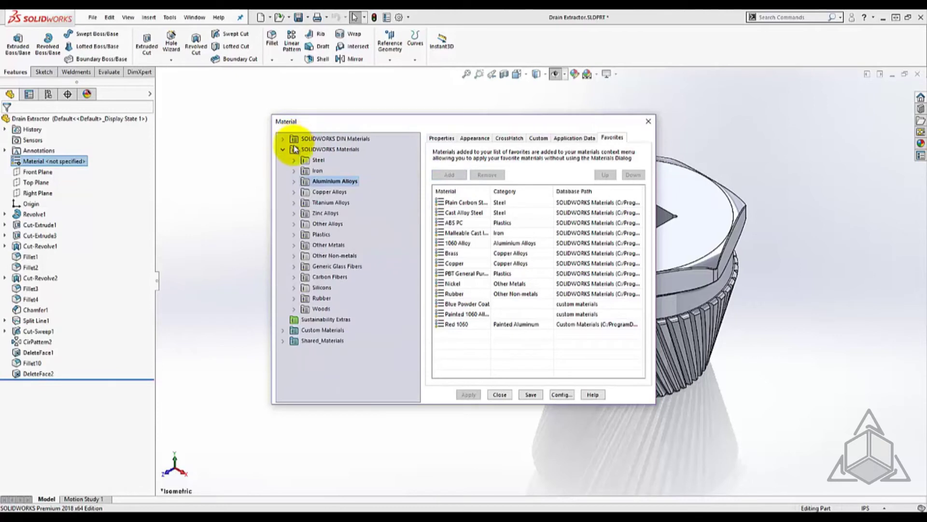
{"action": "left_click", "coordinate": [283, 330]}
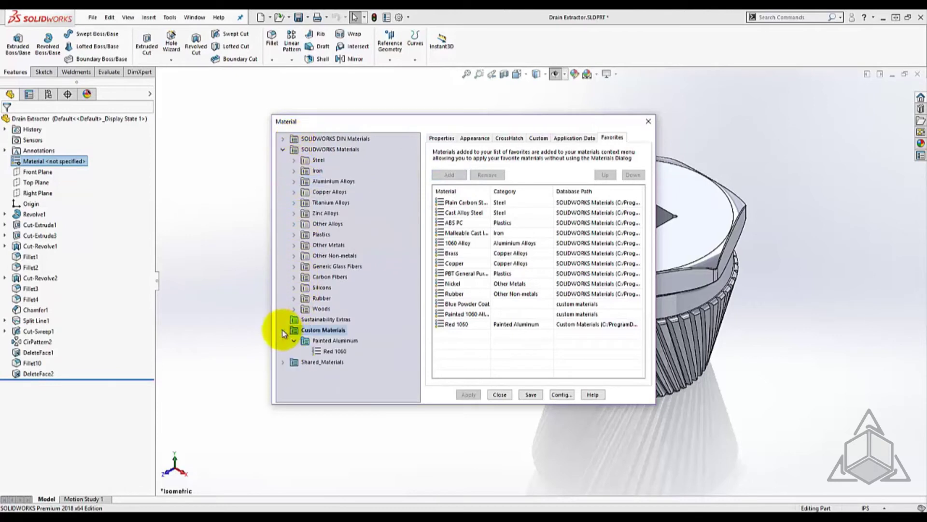
{"action": "right_click", "coordinate": [322, 341]}
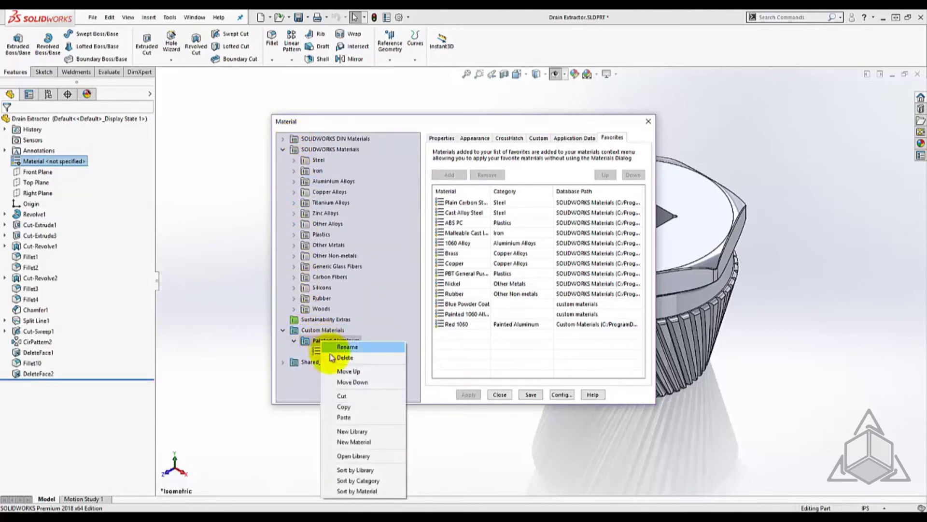
{"action": "left_click", "coordinate": [346, 416]}
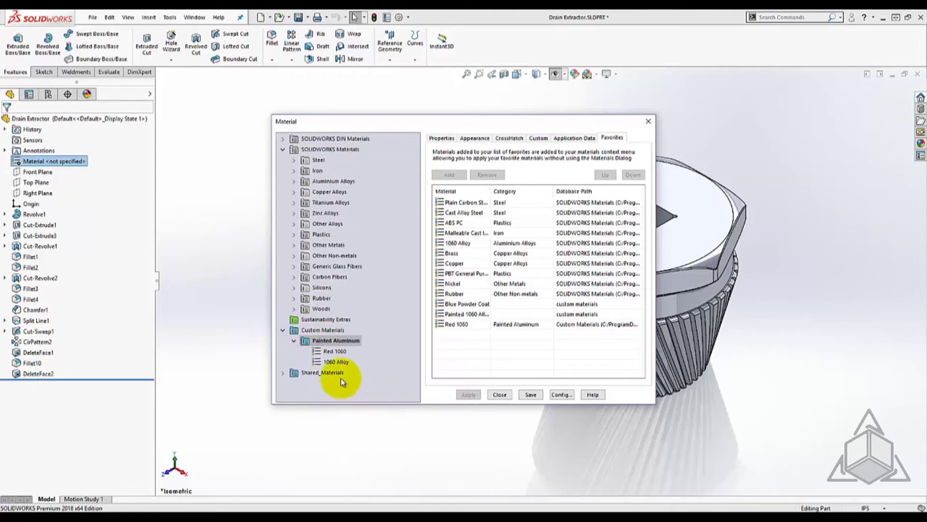
Rename the copied 1060 Alloy in the Painted Aluminum category as Red 1060 Alloy
{"action": "left_click", "coordinate": [341, 362]}
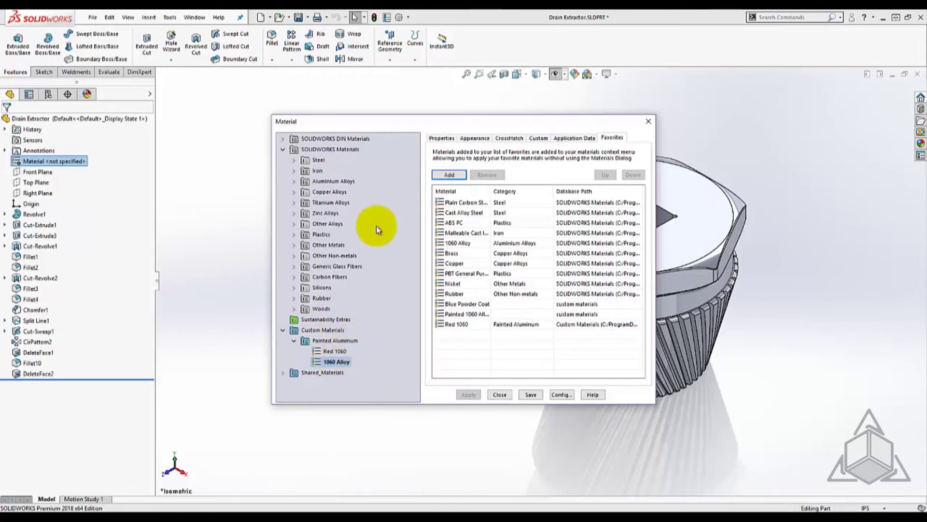
{"action": "left_click", "coordinate": [437, 139]}
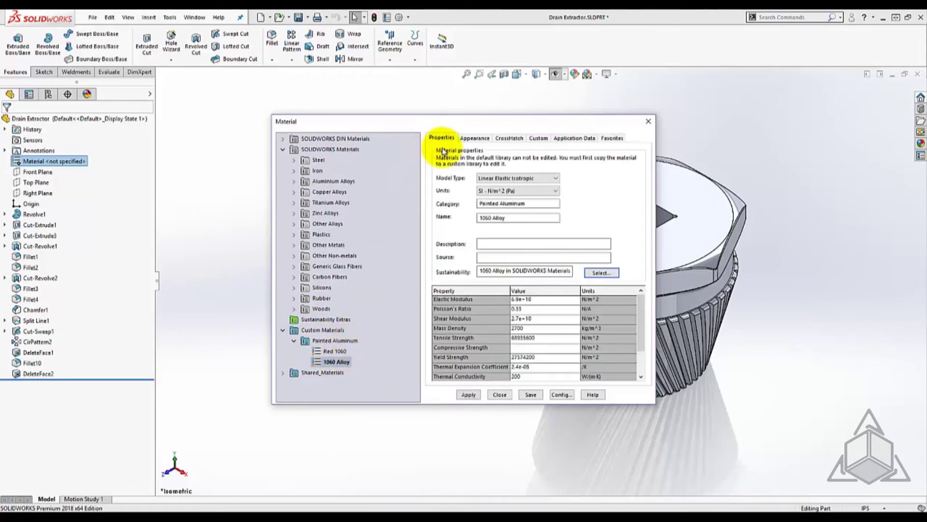
{"action": "left_click", "coordinate": [483, 217]}
{"action": "type", "text": "Red"}
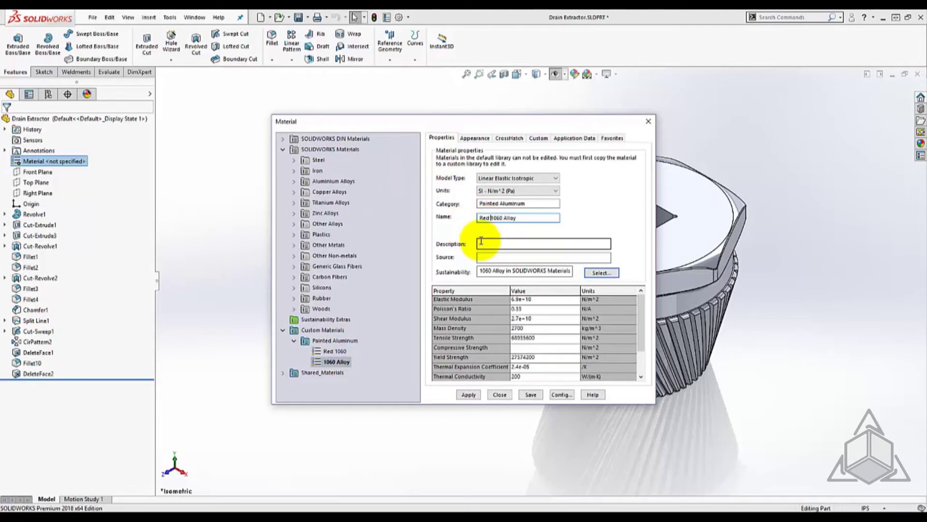
Set the copied alloy's appearance to satin finish aluminum with a light red from the standard colour palette
{"action": "left_click", "coordinate": [478, 139]}
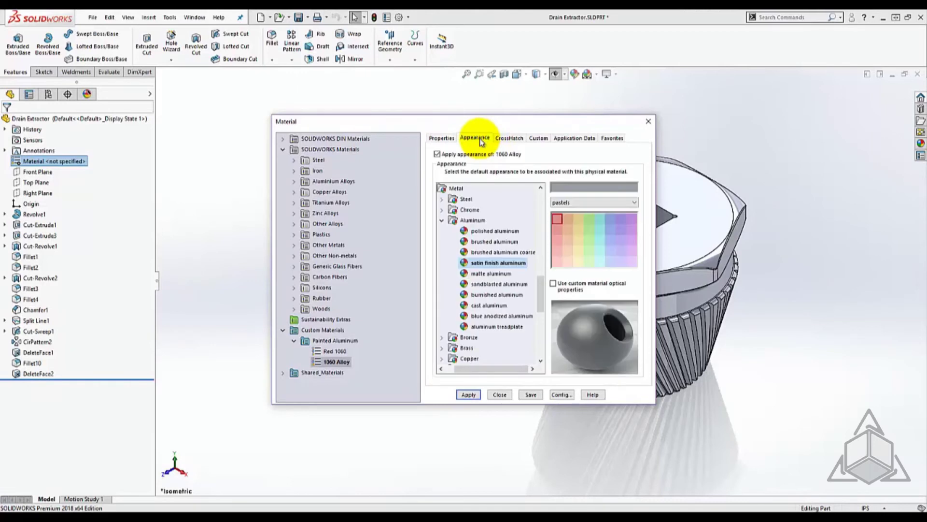
{"action": "left_click", "coordinate": [488, 265]}
{"action": "left_click", "coordinate": [590, 202]}
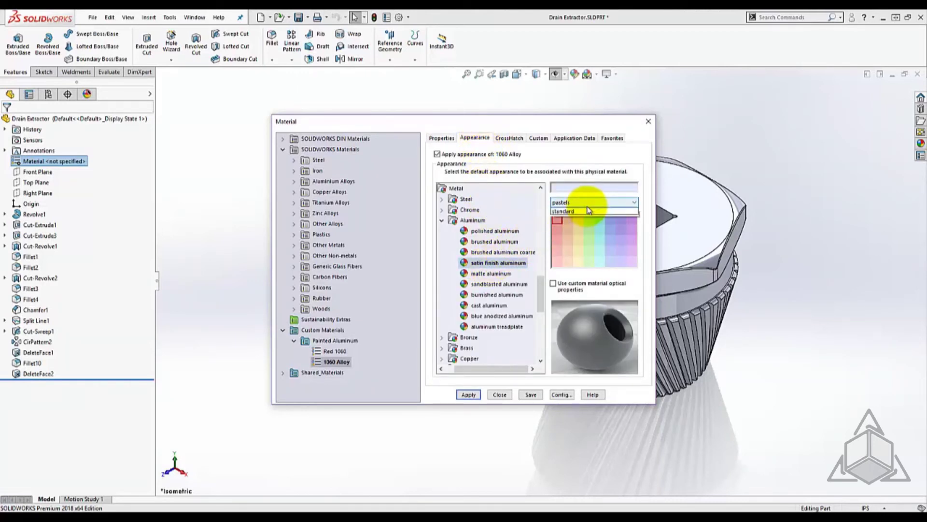
{"action": "left_click", "coordinate": [589, 210]}
{"action": "left_click", "coordinate": [558, 230]}
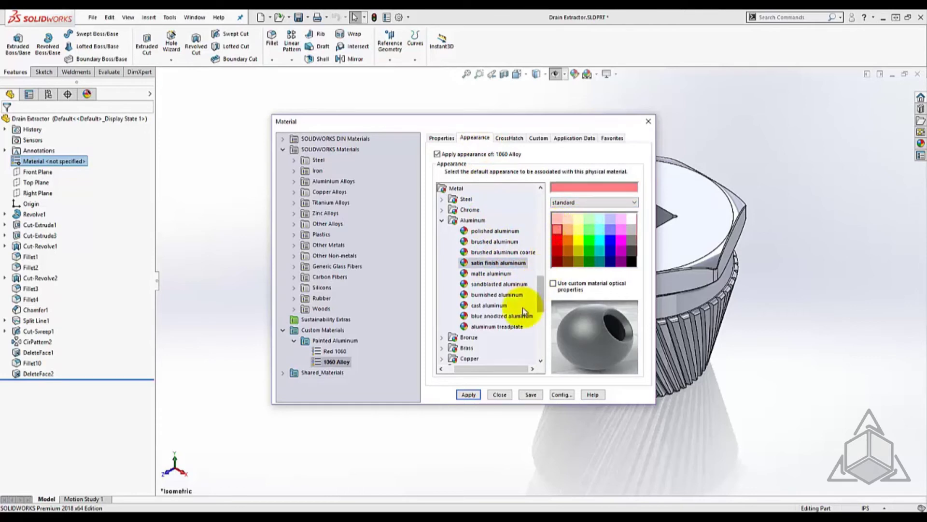
Apply Red 1060 Alloy to the Drain Extractor part, check its properties and close the material editor
{"action": "left_click", "coordinate": [469, 395]}
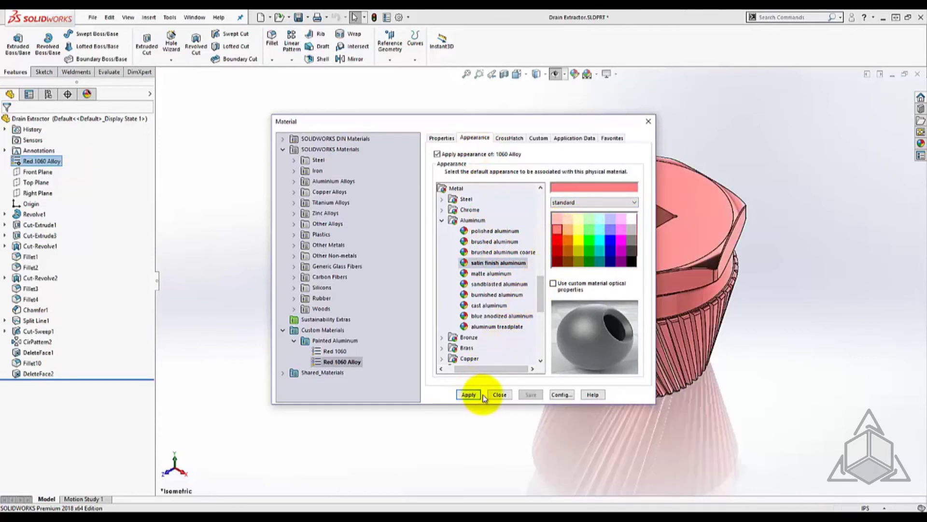
{"action": "left_click", "coordinate": [452, 139]}
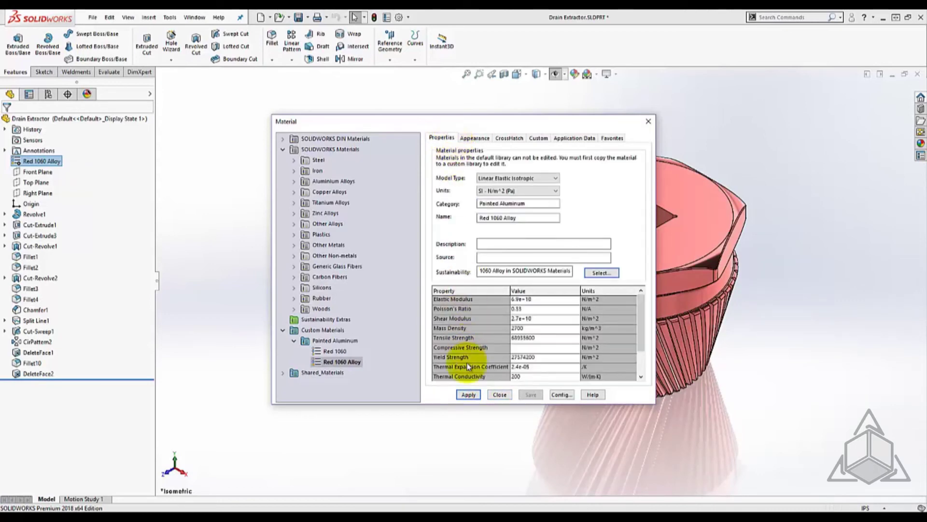
{"action": "left_click", "coordinate": [500, 394]}
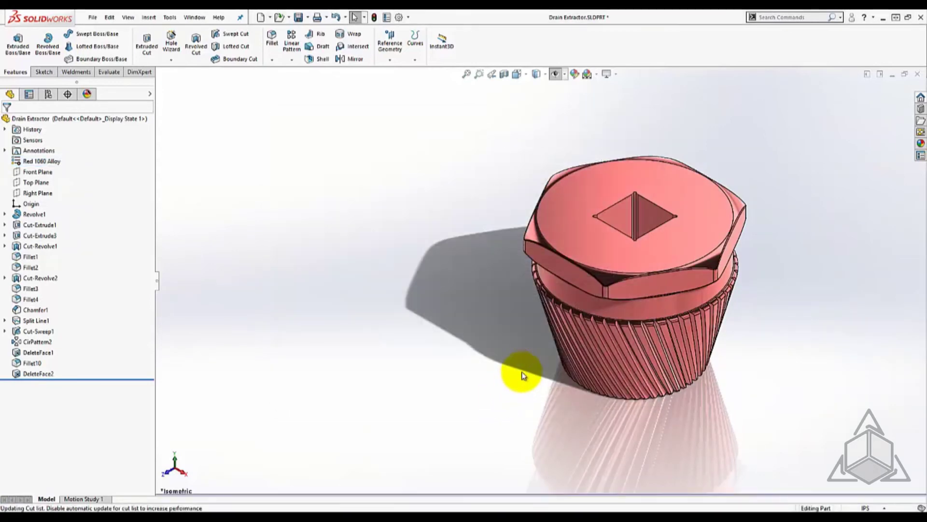
{"action": "middle_click_drag", "start_coordinate": [526, 375], "coordinate": [500, 356], "text": "ctrl"}
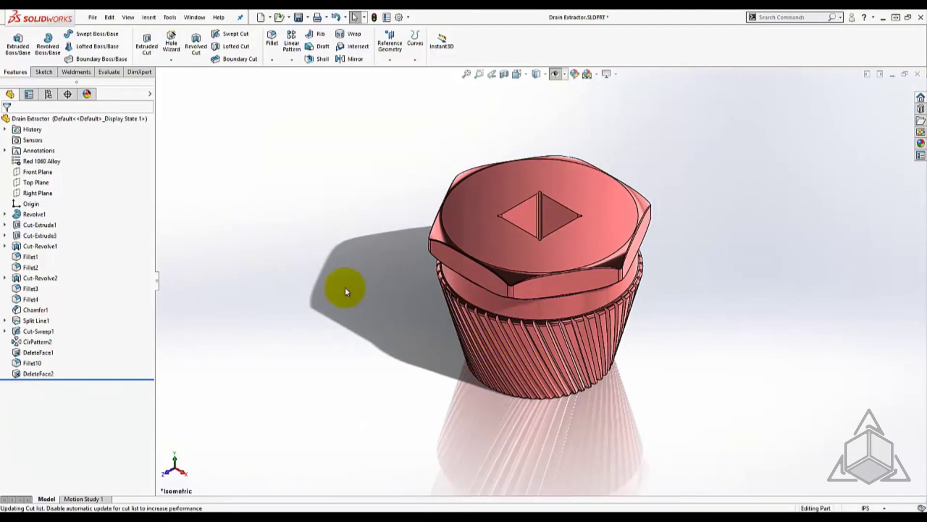
Check the default save folder for a new material library without creating one, and the file path of the Shared_Materials library
{"action": "right_click", "coordinate": [55, 163]}
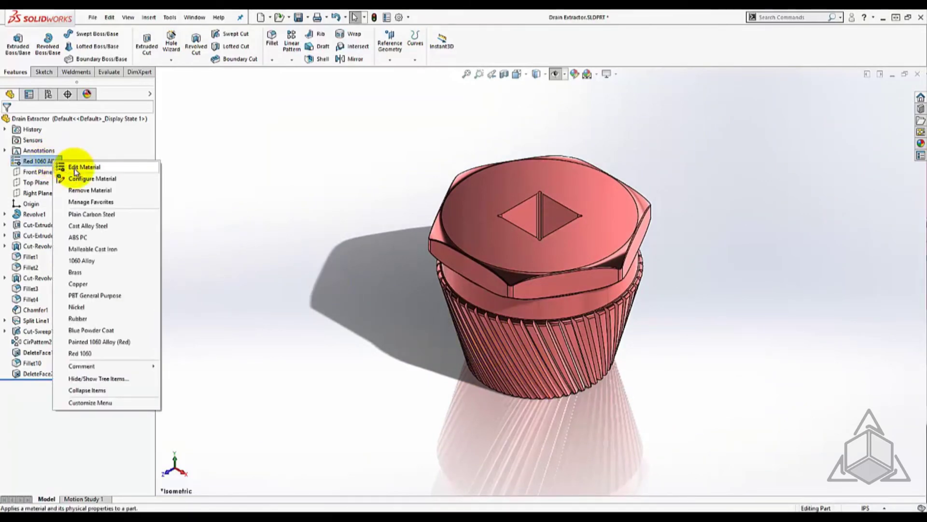
{"action": "left_click", "coordinate": [75, 169]}
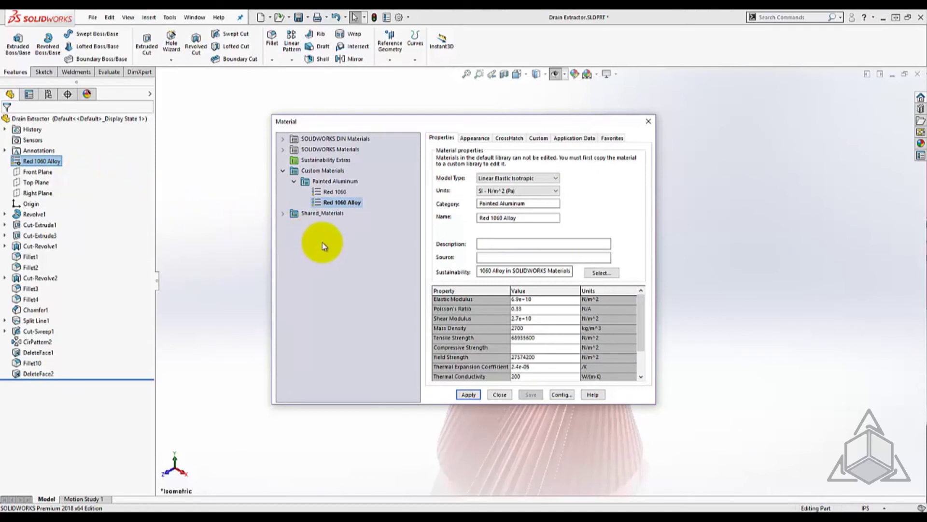
{"action": "right_click", "coordinate": [323, 245]}
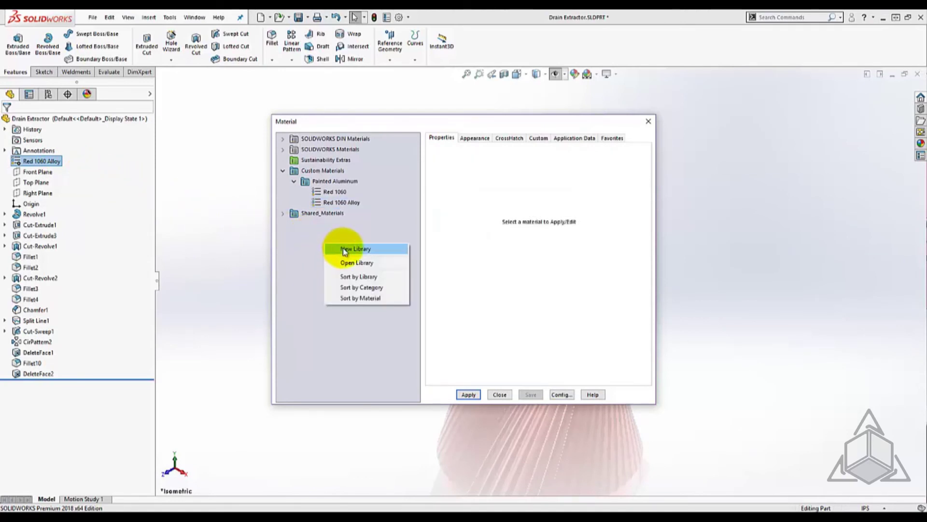
{"action": "left_click", "coordinate": [344, 248]}
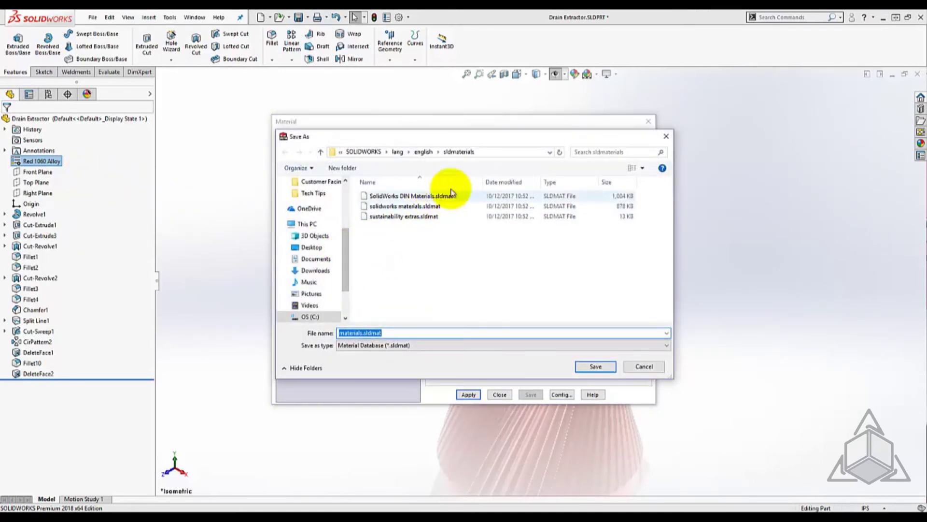
{"action": "left_click", "coordinate": [507, 153]}
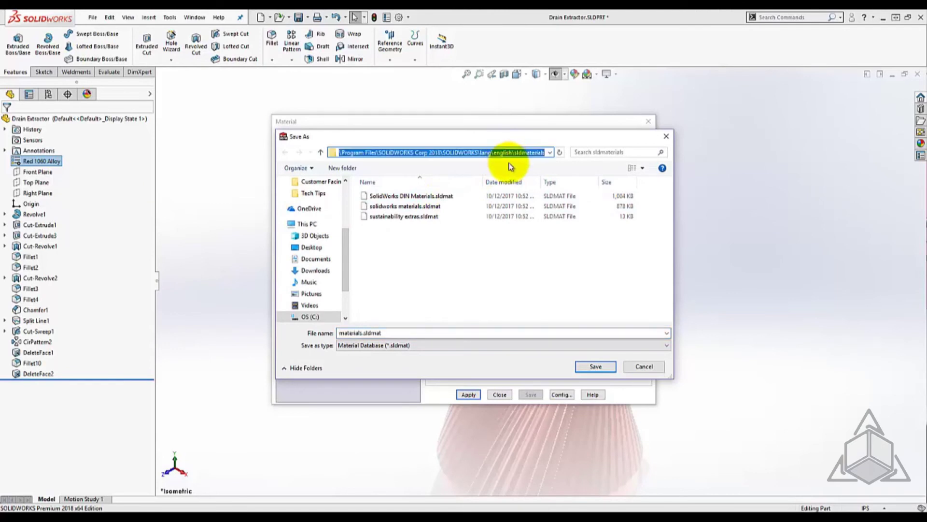
{"action": "left_click", "coordinate": [638, 368]}
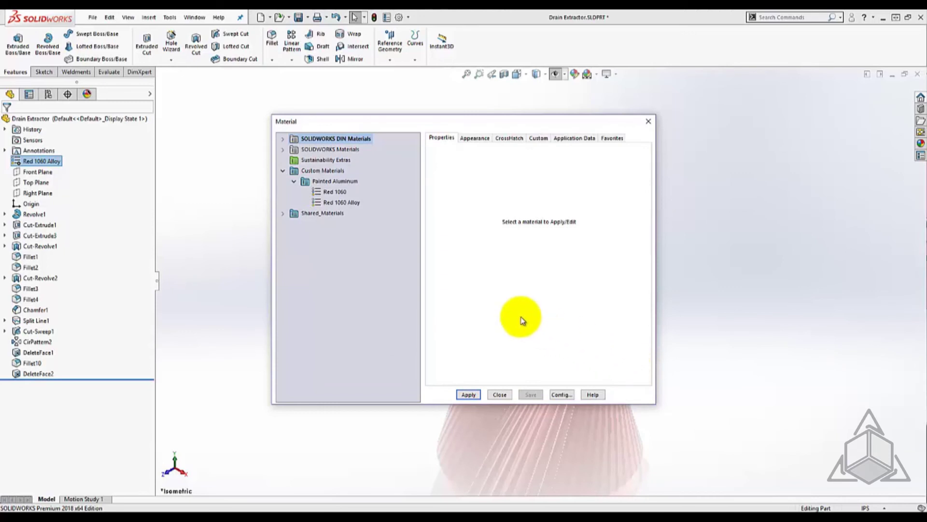
{"action": "left_click", "coordinate": [332, 213]}
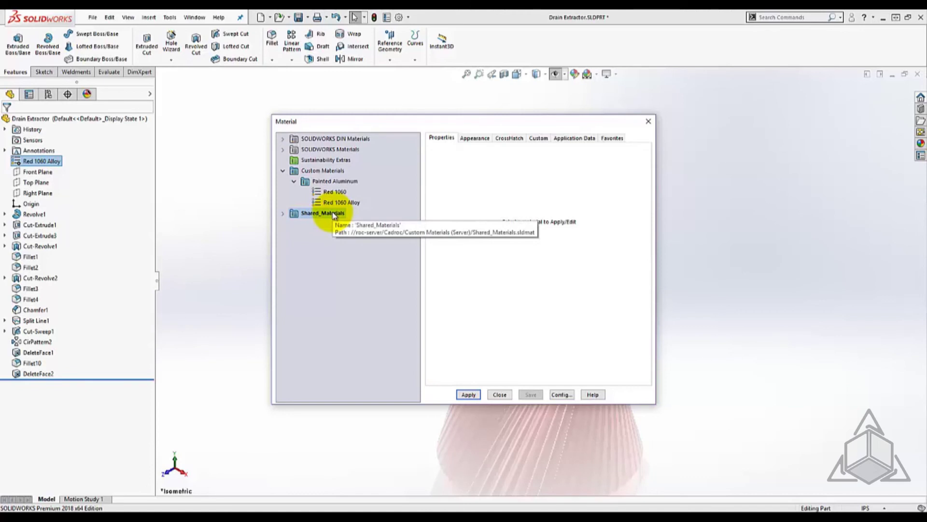
{"action": "left_click", "coordinate": [499, 395]}
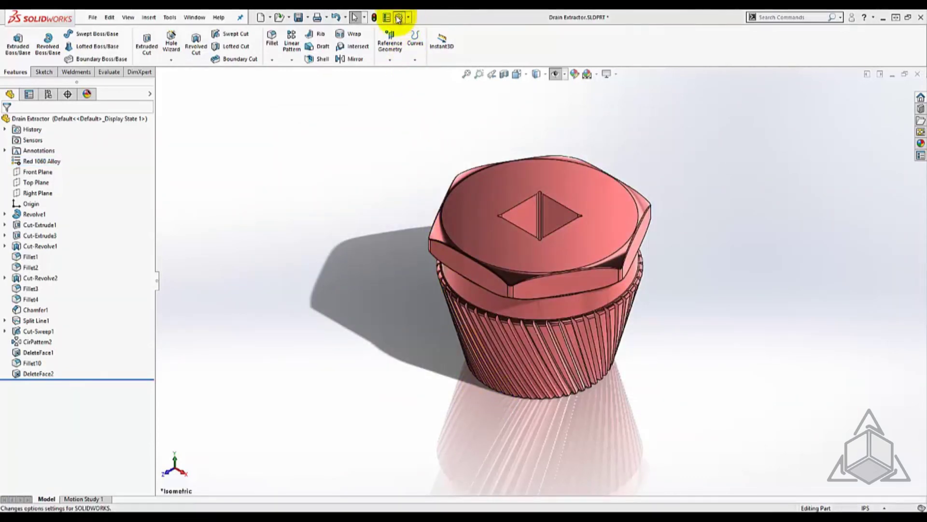
Review the Material Databases folders under the system file locations, including the Custom Materials (Server) network folder
{"action": "left_click", "coordinate": [399, 18]}
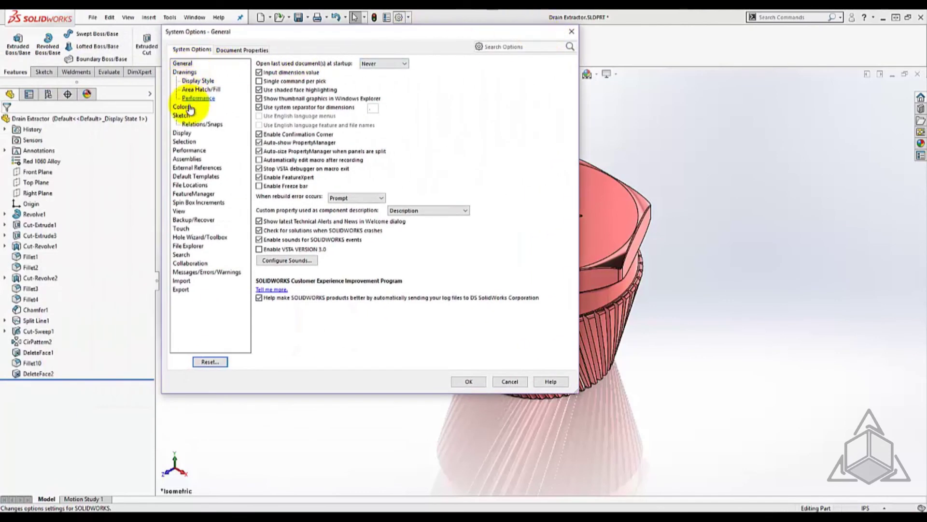
{"action": "left_click", "coordinate": [192, 187]}
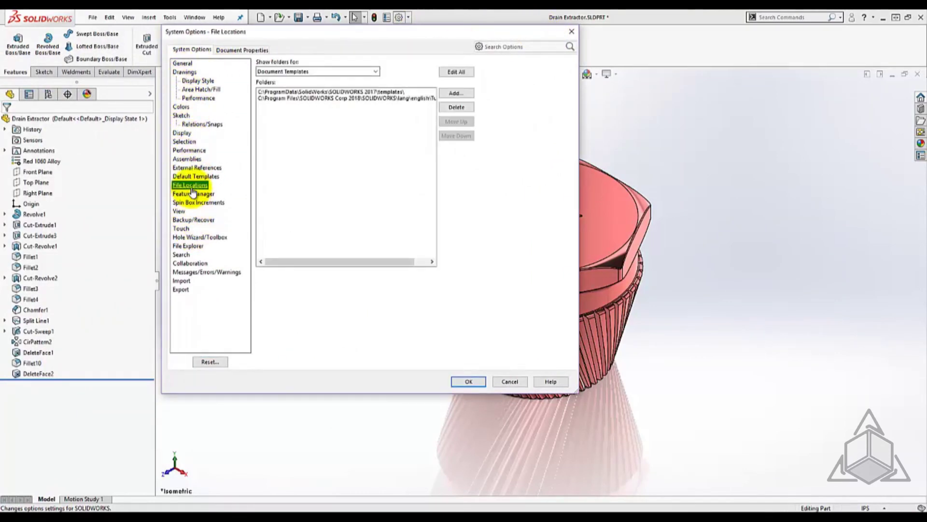
{"action": "left_click", "coordinate": [376, 71]}
{"action": "left_click_drag", "start_coordinate": [377, 87], "coordinate": [375, 117]}
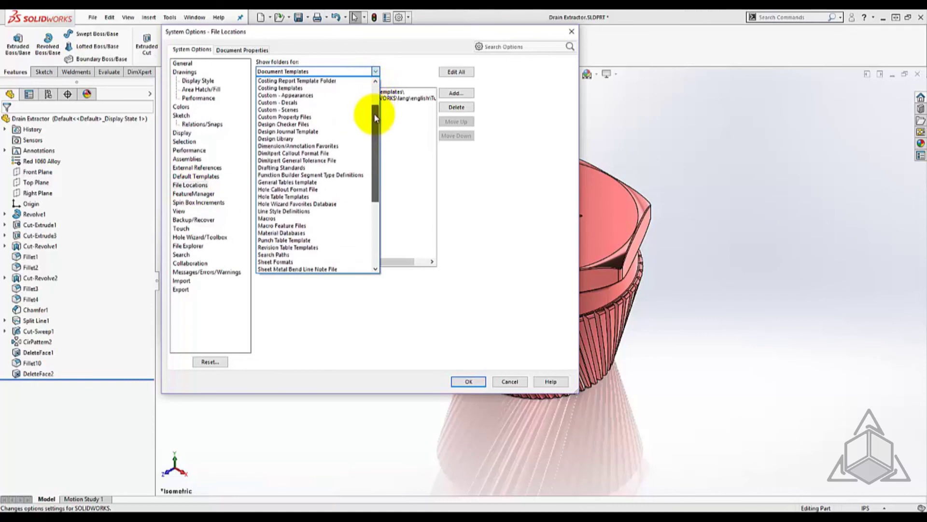
{"action": "left_click", "coordinate": [307, 233]}
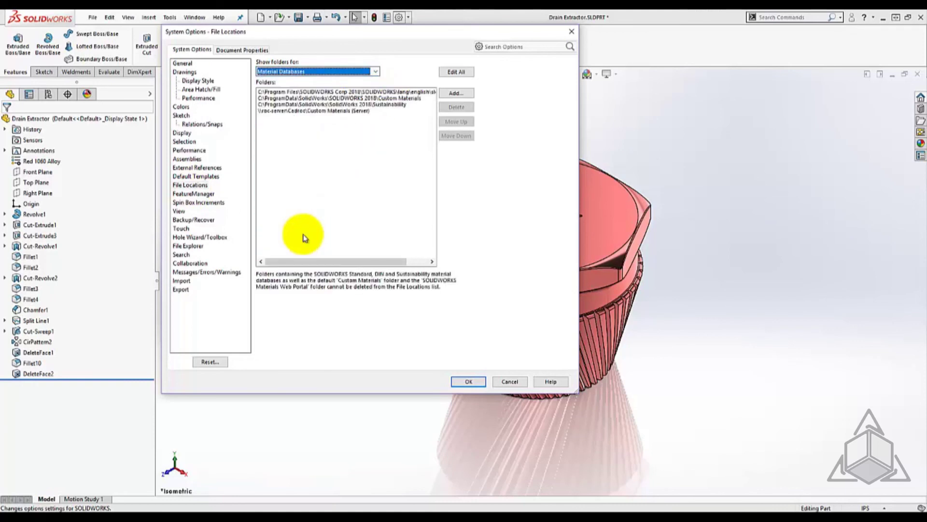
{"action": "left_click", "coordinate": [331, 111]}
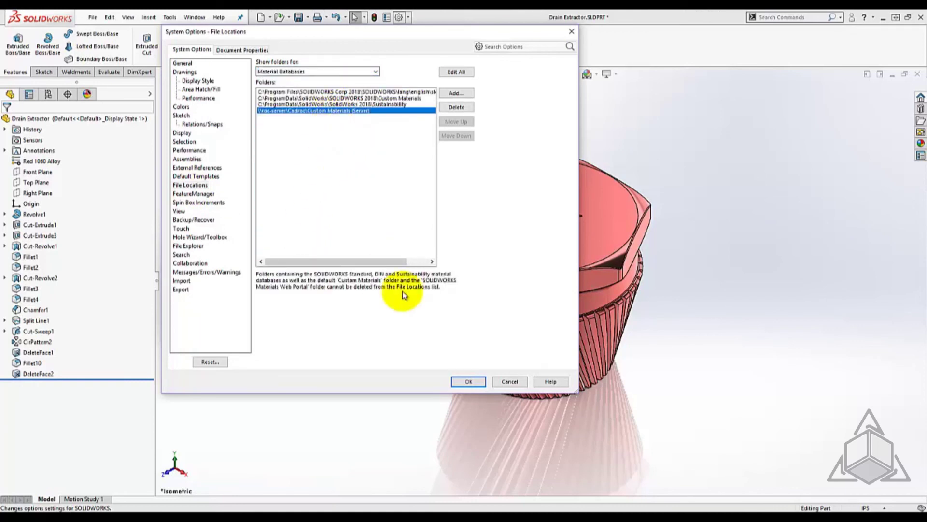
{"action": "left_click", "coordinate": [467, 383]}
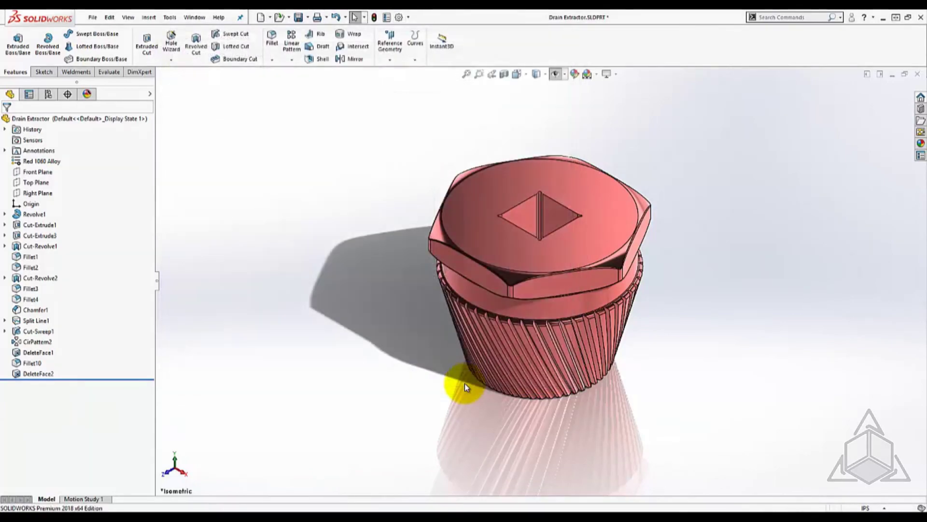